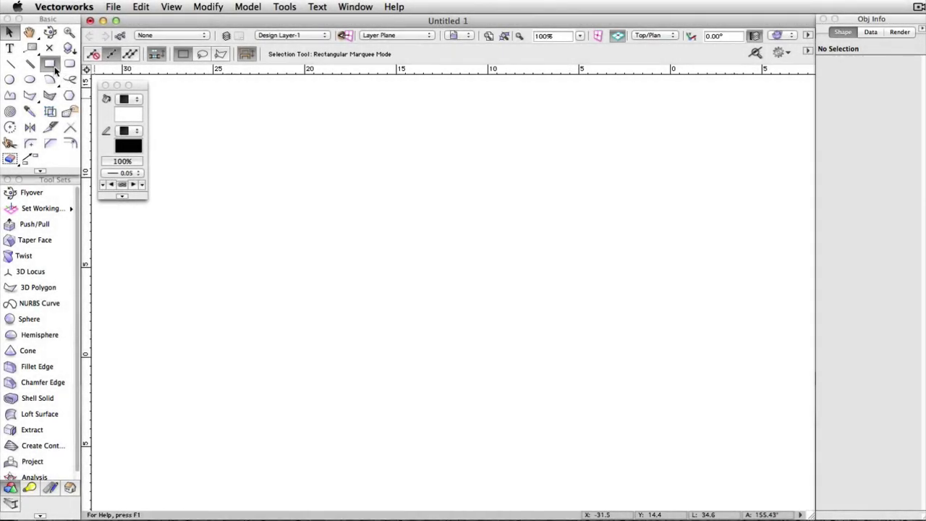
# Step: Select the Rectangle tool, which starts in Corner to Corner mode
pyautogui.click(55, 68)
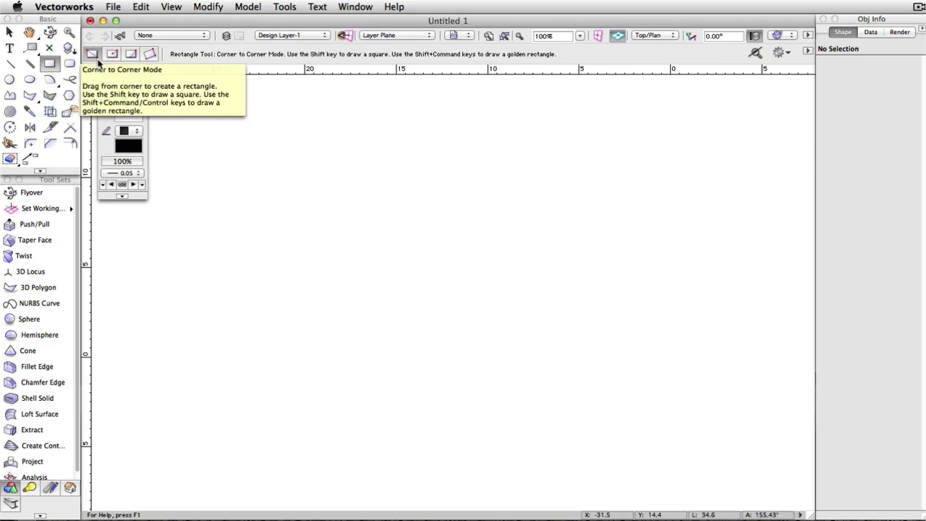
pyautogui.click(310, 193)
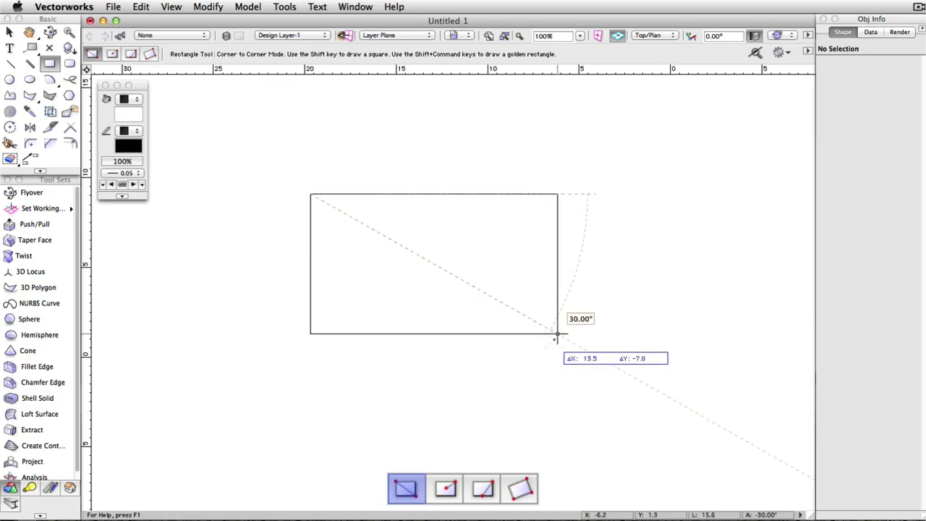
pyautogui.click(556, 334)
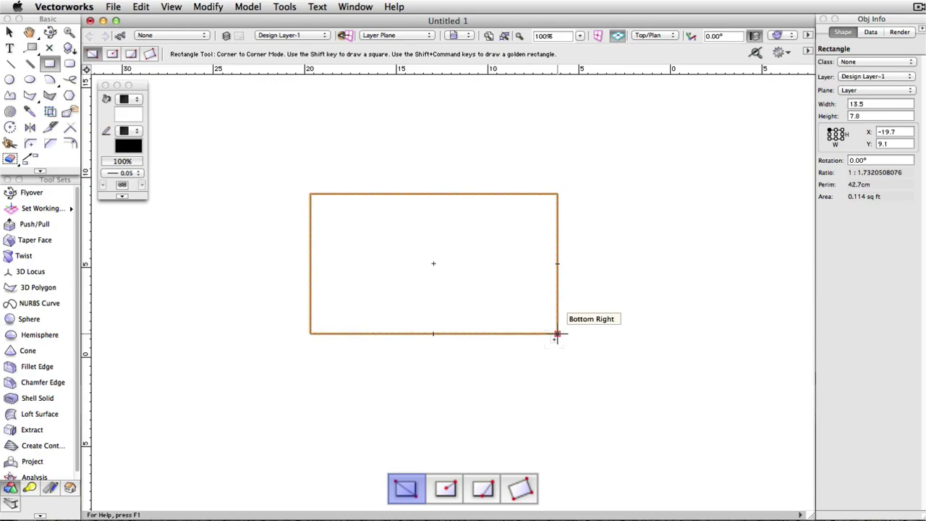
pyautogui.press('BackSpace')
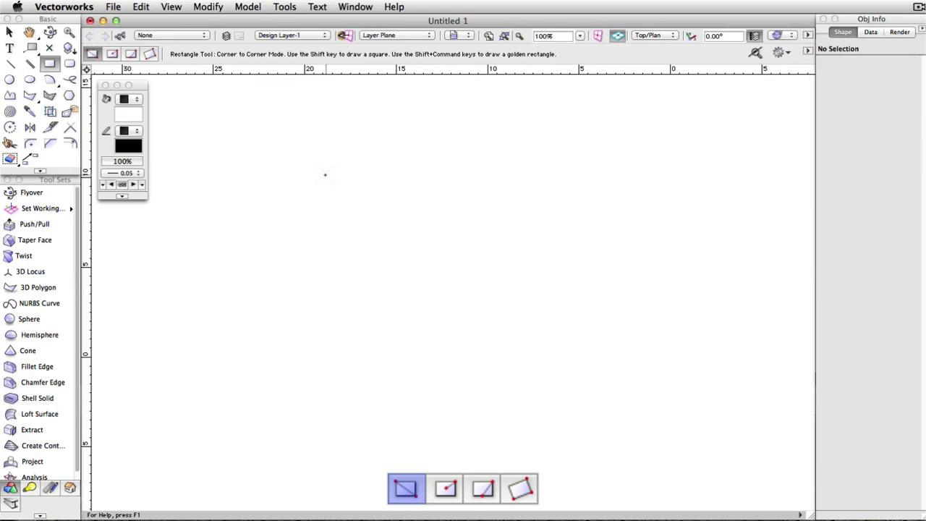
pyautogui.click(326, 175)
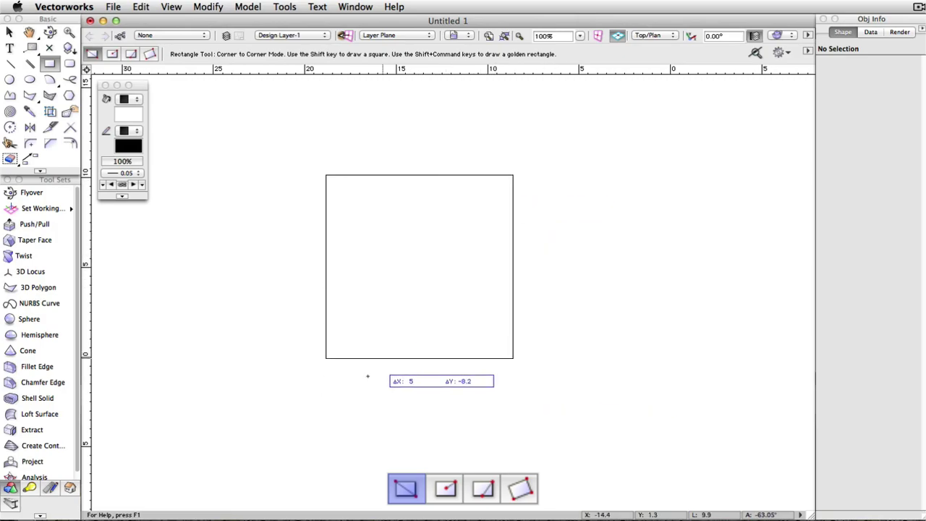
pyautogui.keyDown('shift'); pyautogui.click(546, 282); pyautogui.keyUp('shift')
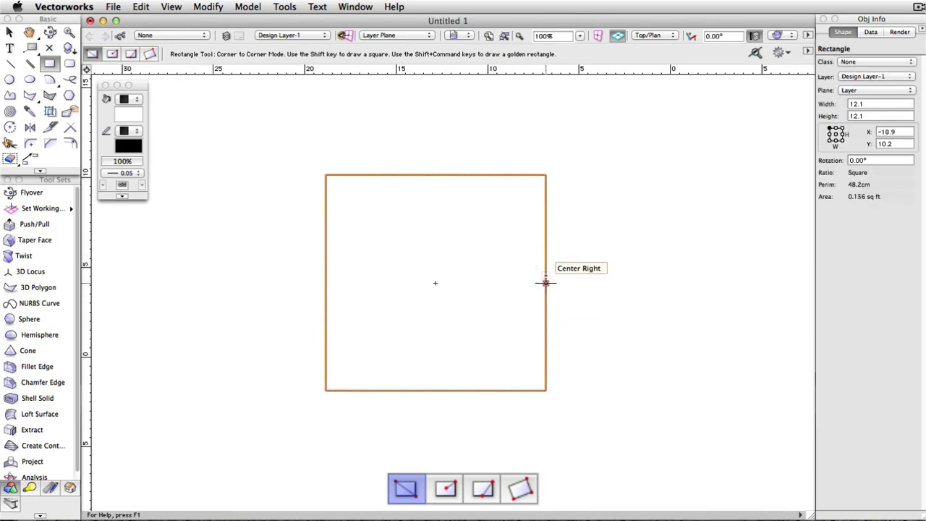
pyautogui.press('Delete')
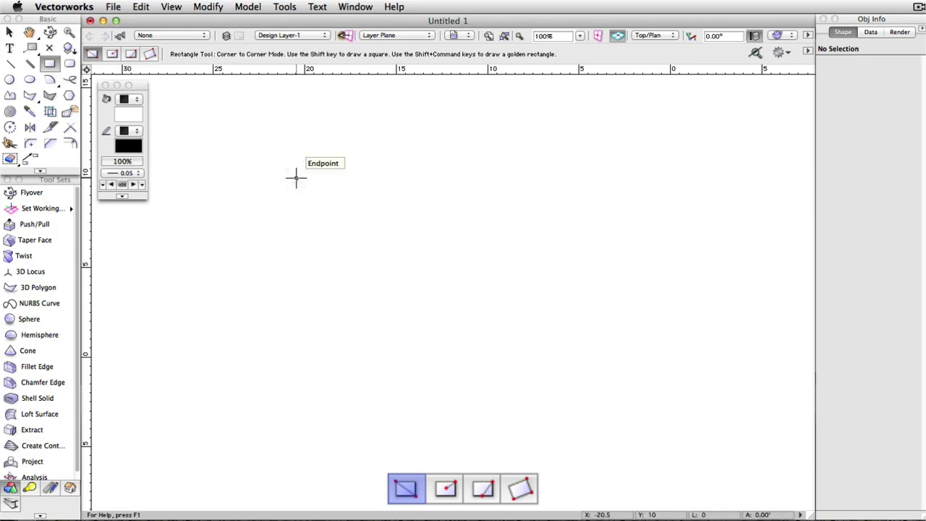
pyautogui.click(296, 178)
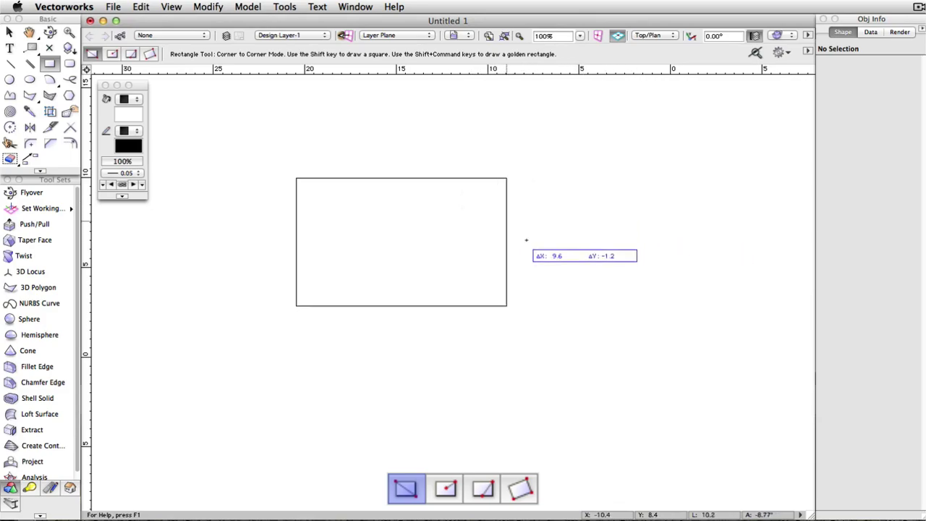
pyautogui.keyDown('shift'); pyautogui.keyDown('super'); pyautogui.click(567, 343); pyautogui.keyUp('super'); pyautogui.keyUp('shift')
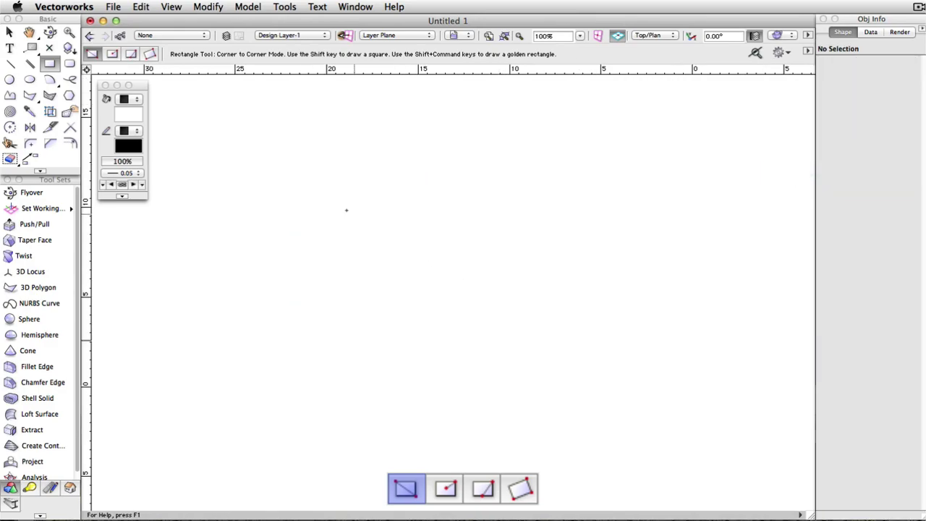
# Step: Start a rectangle and enter width 15 and height -15 in the floating data bar
pyautogui.click(304, 181)
pyautogui.press('Tab')
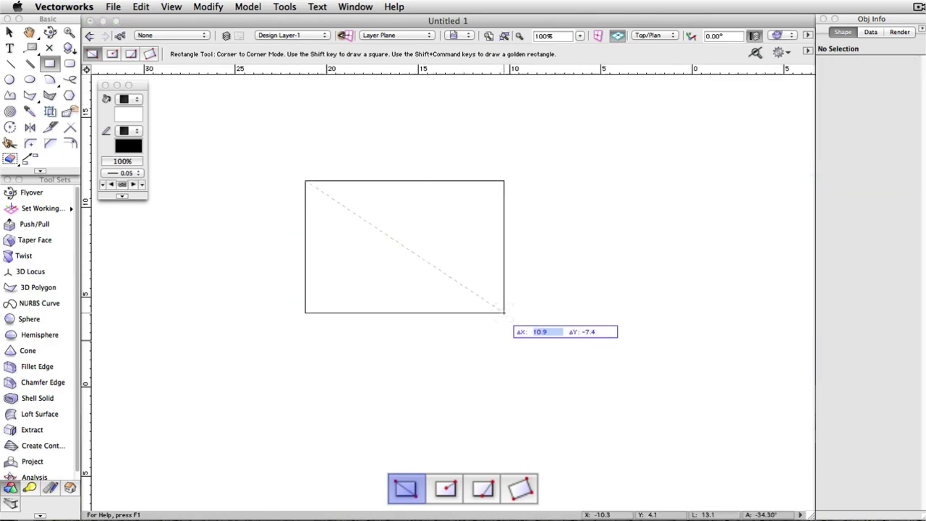
pyautogui.write('15')
pyautogui.press('Tab')
pyautogui.write('-15')
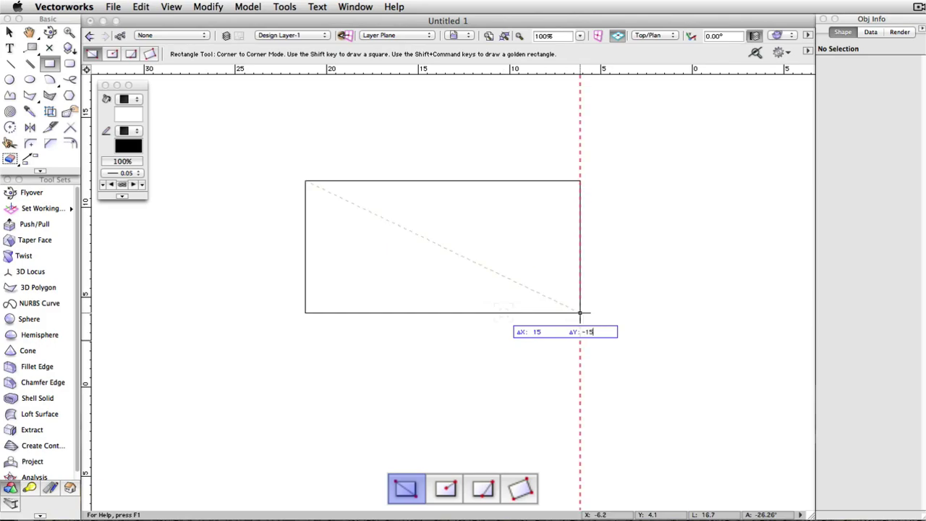
pyautogui.press('Tab')
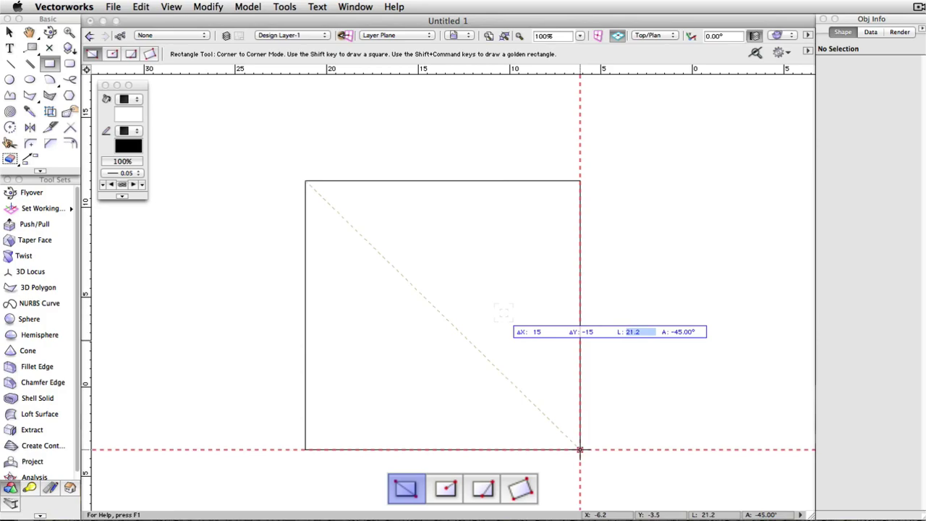
# Step: Commit the 15 × 15 square, undo it, and switch to Center to Corner mode
pyautogui.press('Return')
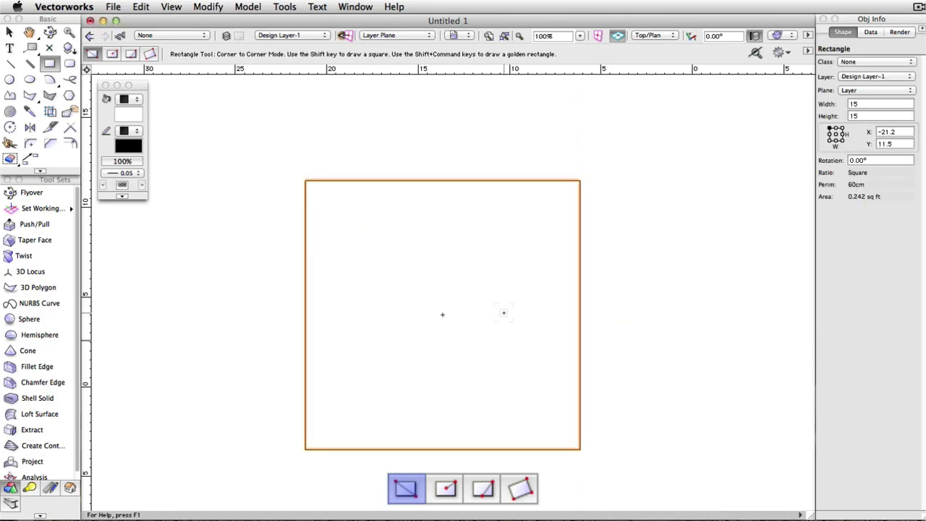
pyautogui.press('super+z')
pyautogui.click(111, 54)
# Step: Draw a trial Center to Corner rectangle, then undo it
pyautogui.click(436, 291)
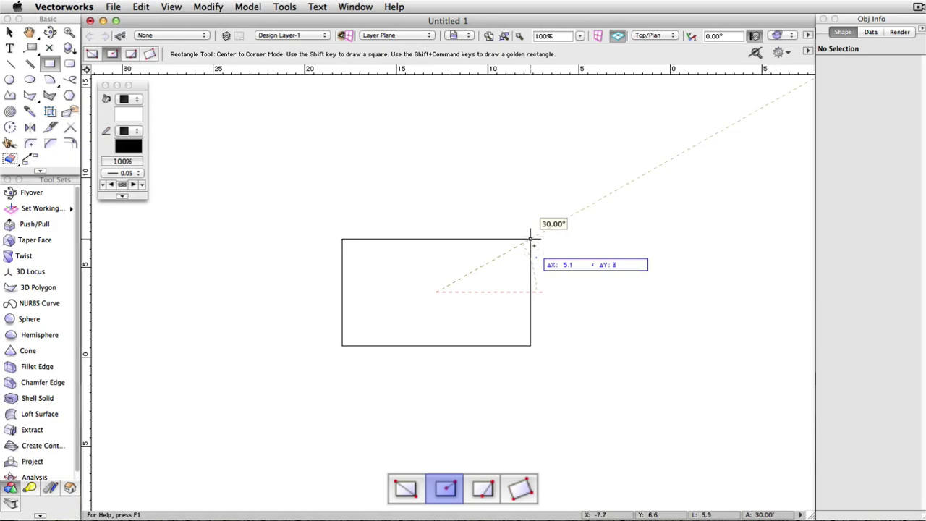
pyautogui.click(530, 237)
pyautogui.press('super+z')
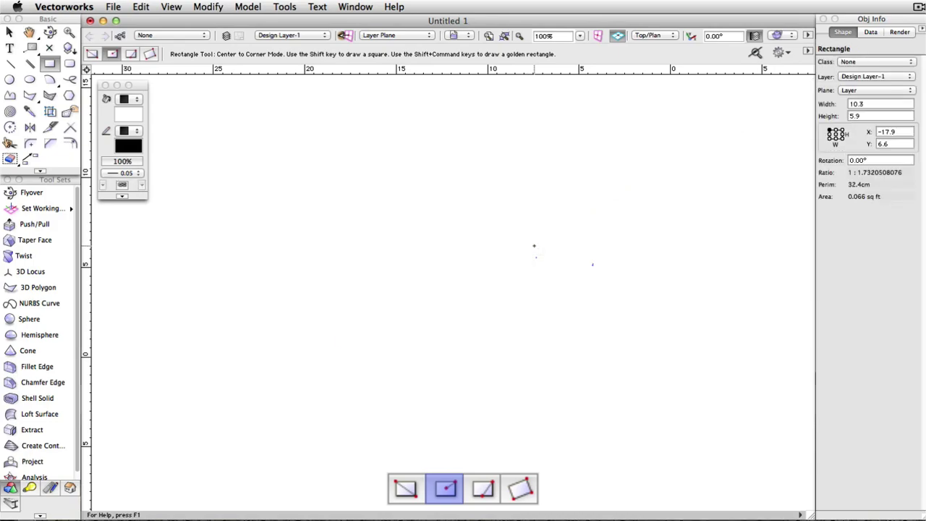
# Step: Draw and undo a Midpoint to Corner rectangle, then select Three Point Rotated mode
pyautogui.press('u')
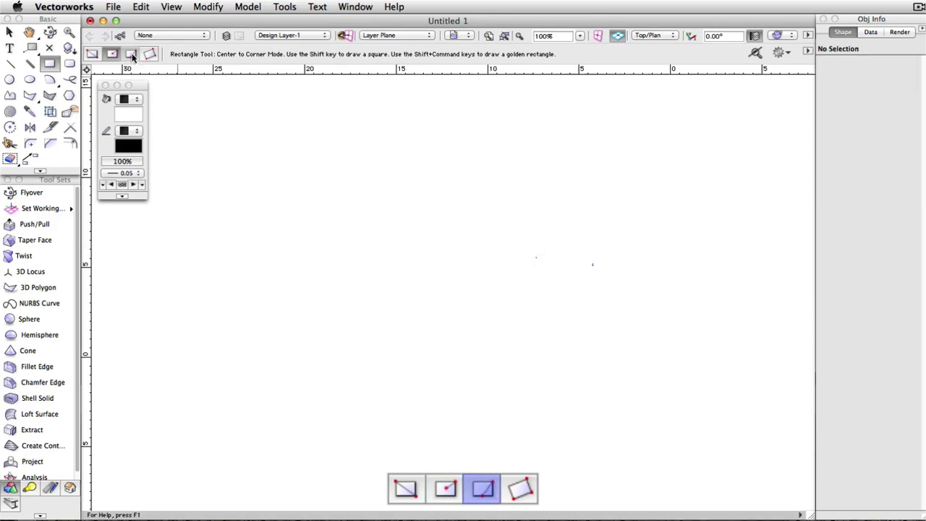
pyautogui.click(430, 285)
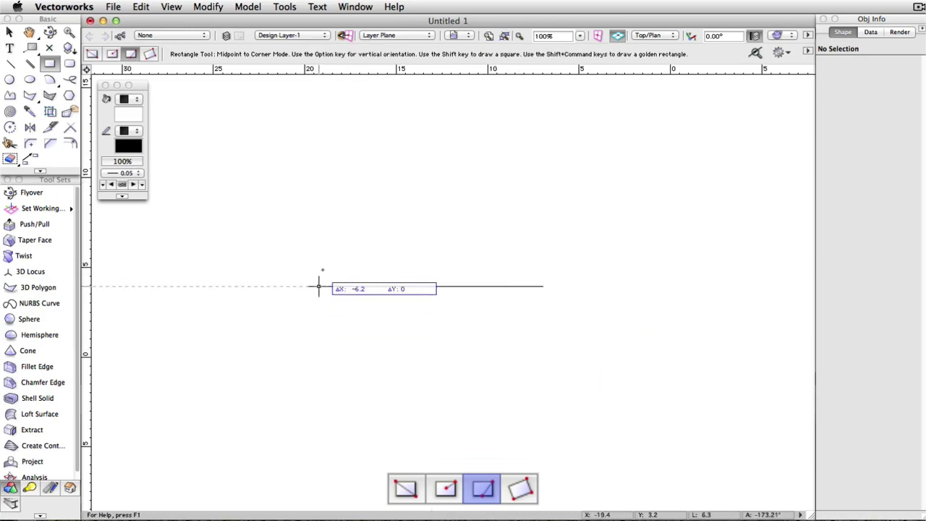
pyautogui.click(537, 212)
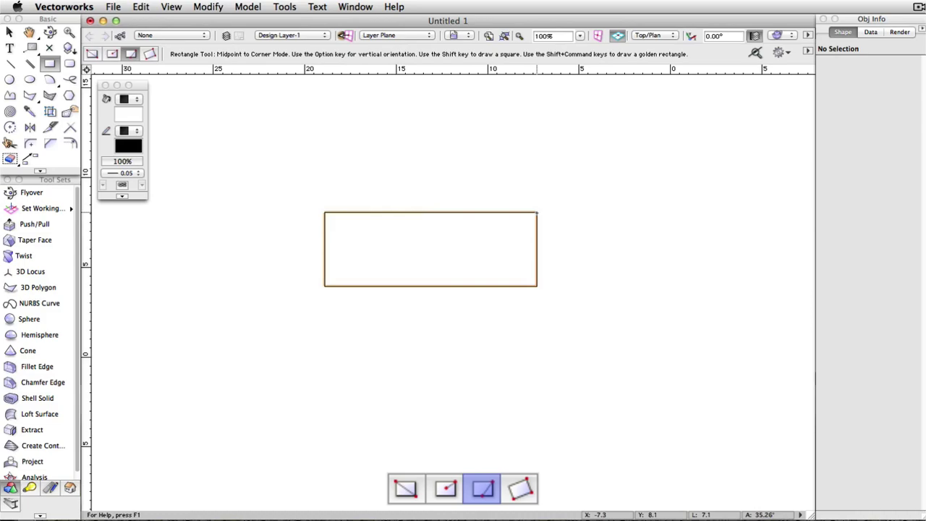
pyautogui.press('super+z')
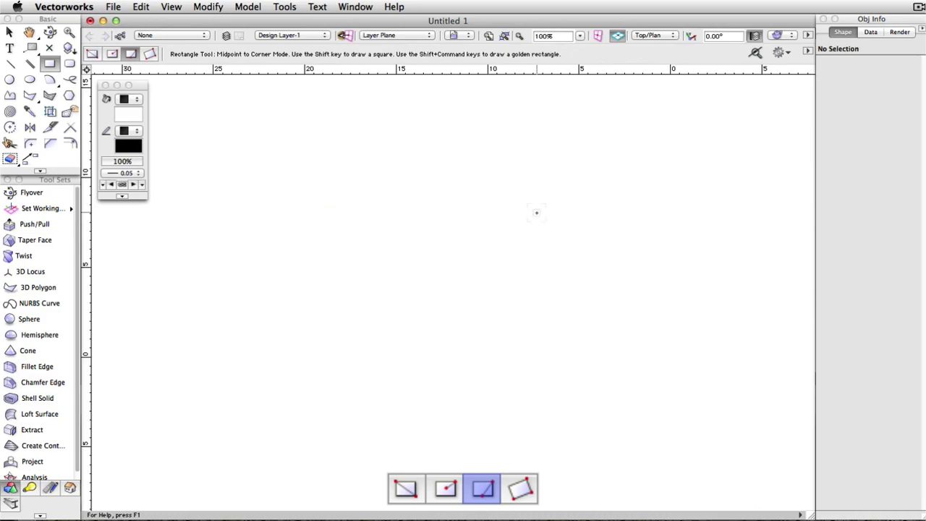
pyautogui.click(149, 54)
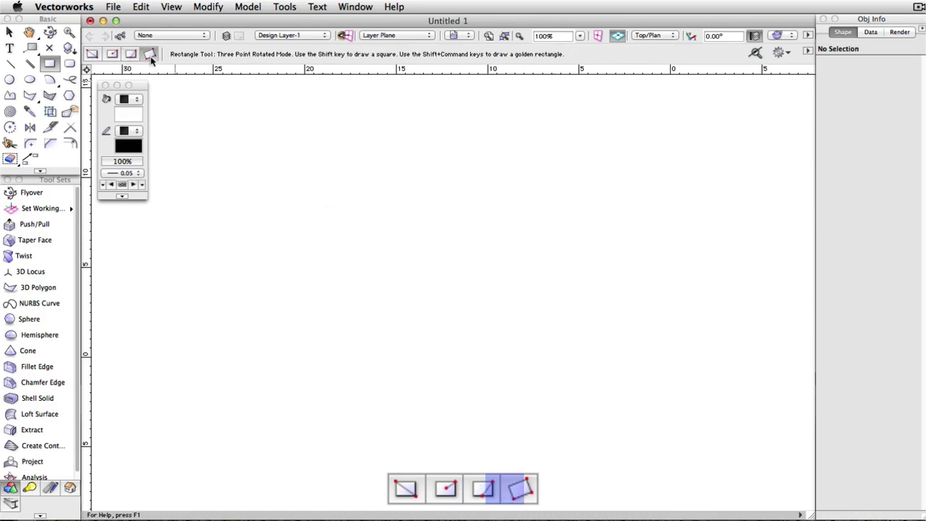
pyautogui.click(288, 320)
pyautogui.click(471, 175)
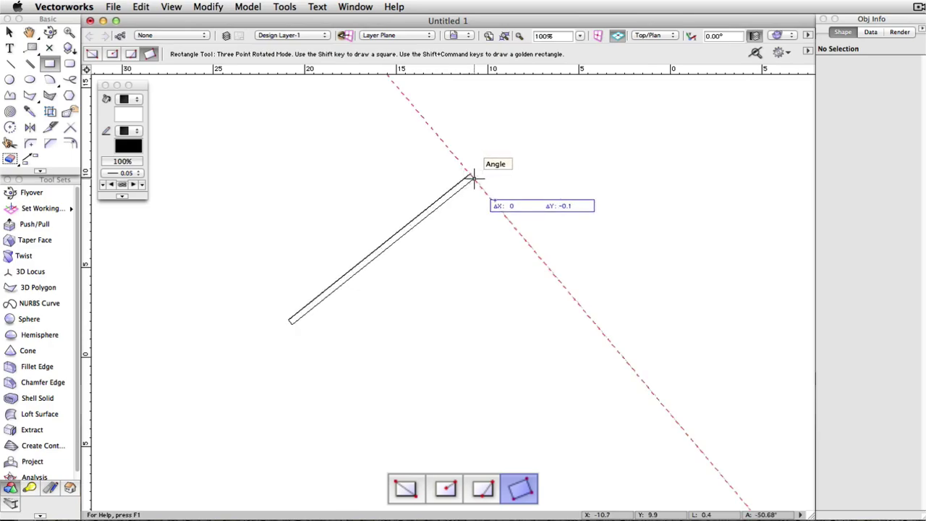
pyautogui.click(529, 246)
pyautogui.press('super+z')
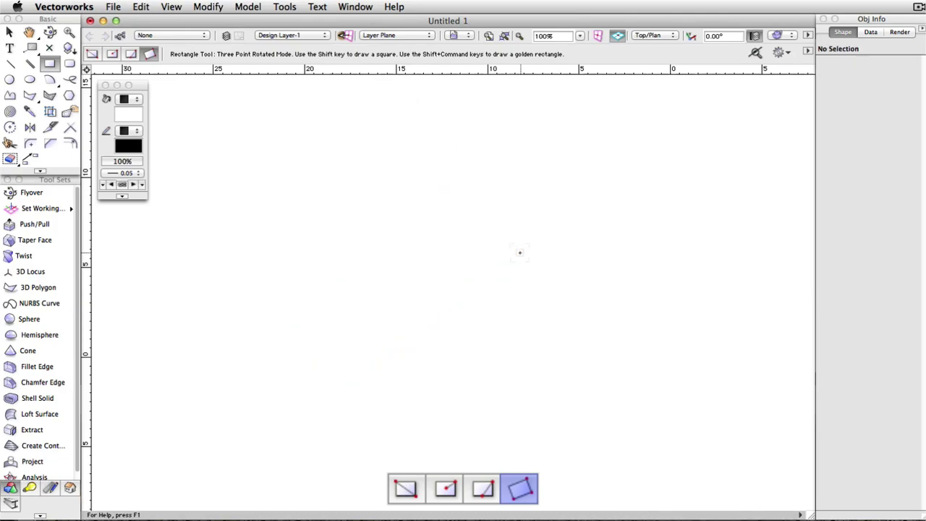
# Step: Draw a corner-to-corner rectangle and set it to 12 wide by 15 high in Object Info
pyautogui.click(92, 54)
pyautogui.click(352, 187)
pyautogui.click(528, 287)
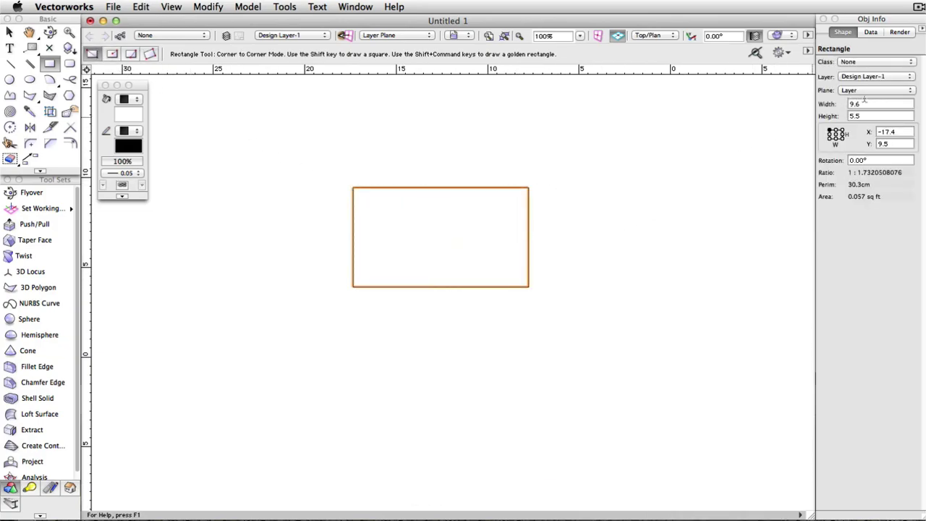
pyautogui.click(850, 106)
pyautogui.write('12')
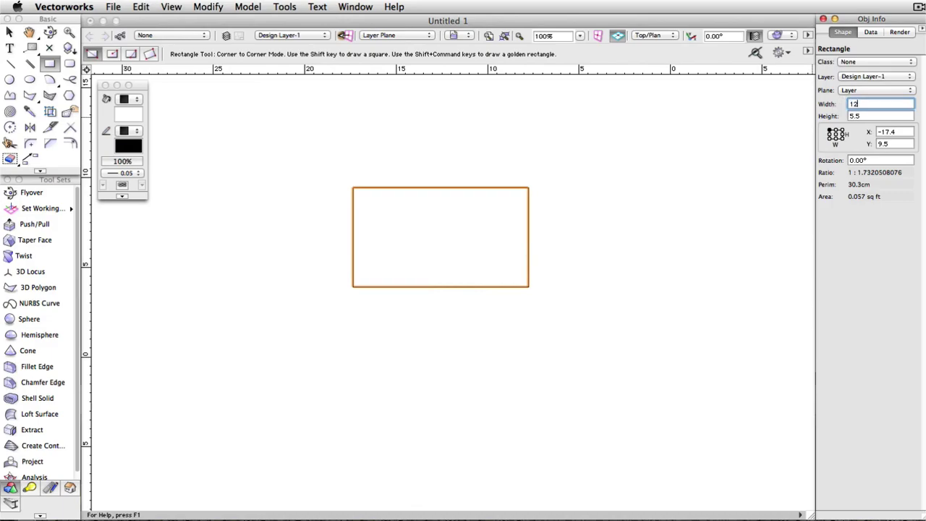
pyautogui.press('Tab')
pyautogui.write('15')
pyautogui.press('Tab')
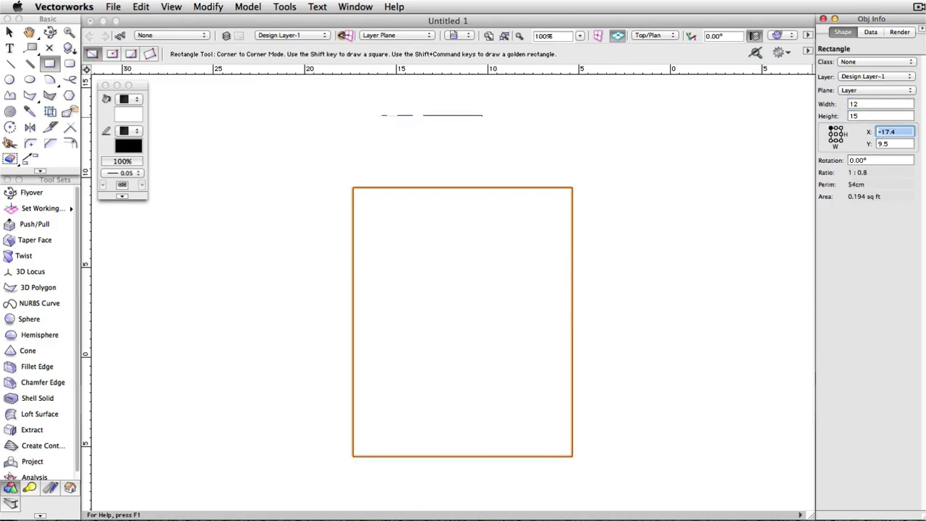
# Step: Place the rectangle's centre at X 0, Y 0 using the centre reference point
pyautogui.click(836, 136)
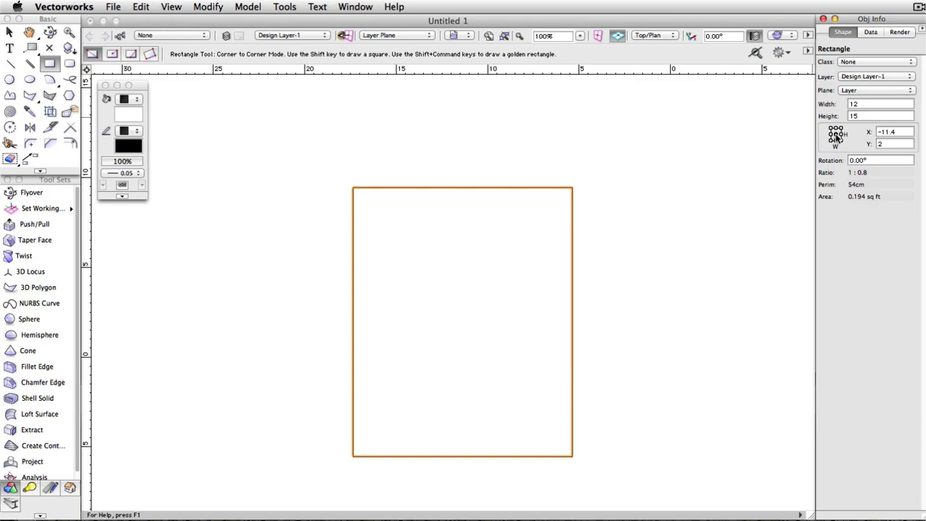
pyautogui.doubleClick(896, 131)
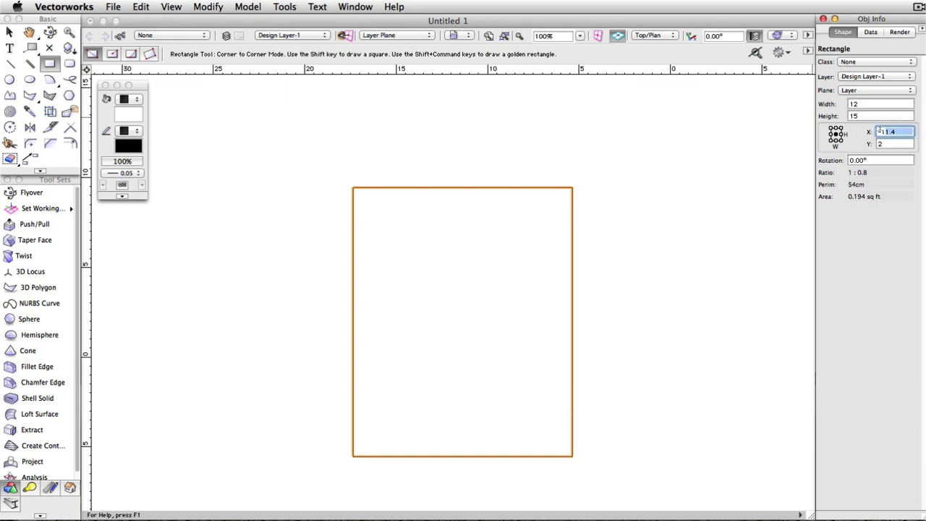
pyautogui.write('0')
pyautogui.press('Tab')
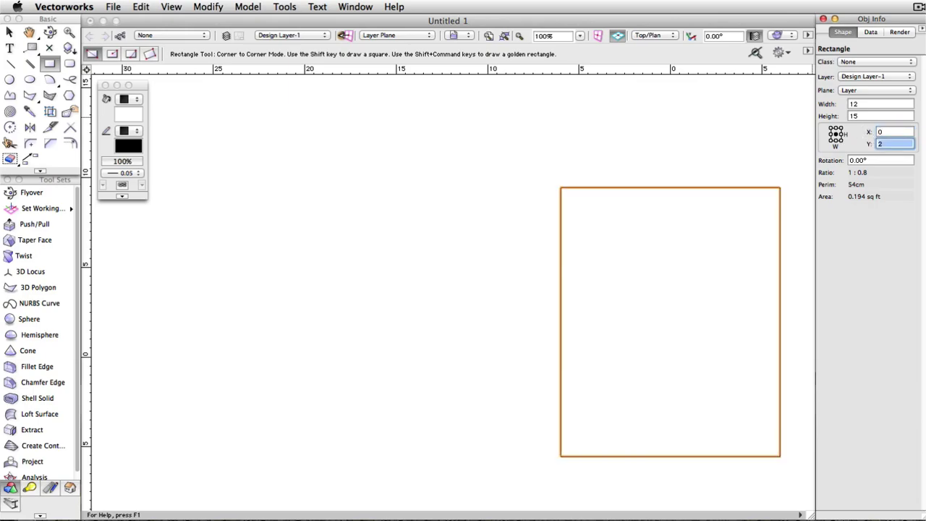
pyautogui.write('0')
pyautogui.press('Tab')
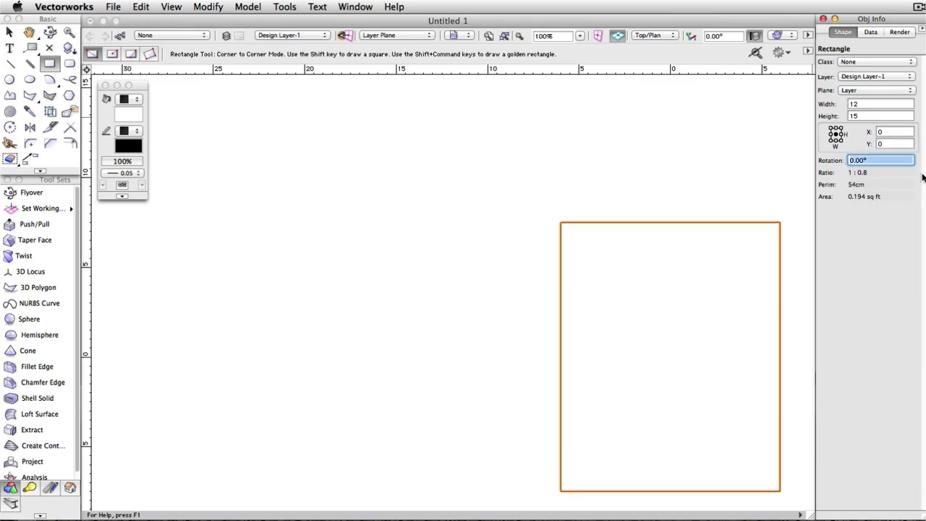
pyautogui.press('space')
pyautogui.moveTo(670, 356)
pyautogui.mouseDown()
pyautogui.moveTo(589, 311)
pyautogui.moveTo(449, 303)
pyautogui.mouseUp()
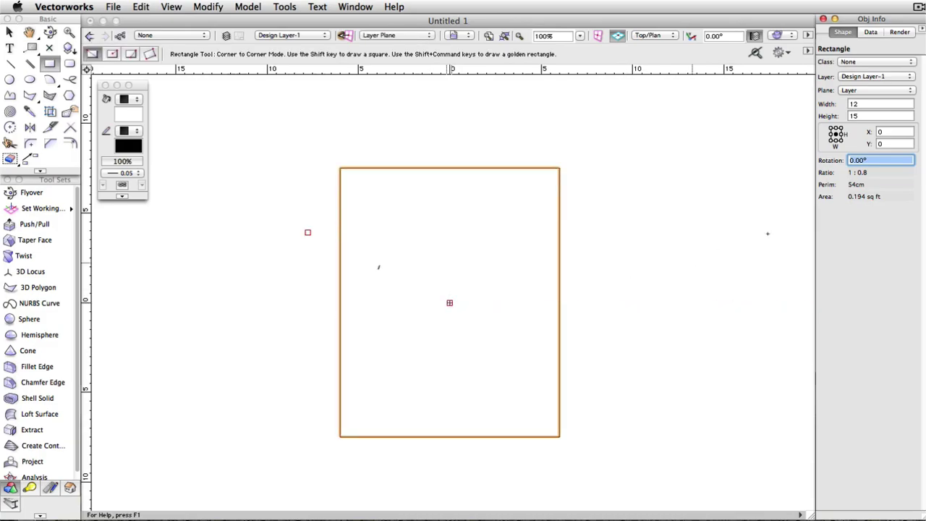
# Step: Move the rectangle so its top-left corner sits at X 0, Y 0
pyautogui.click(831, 127)
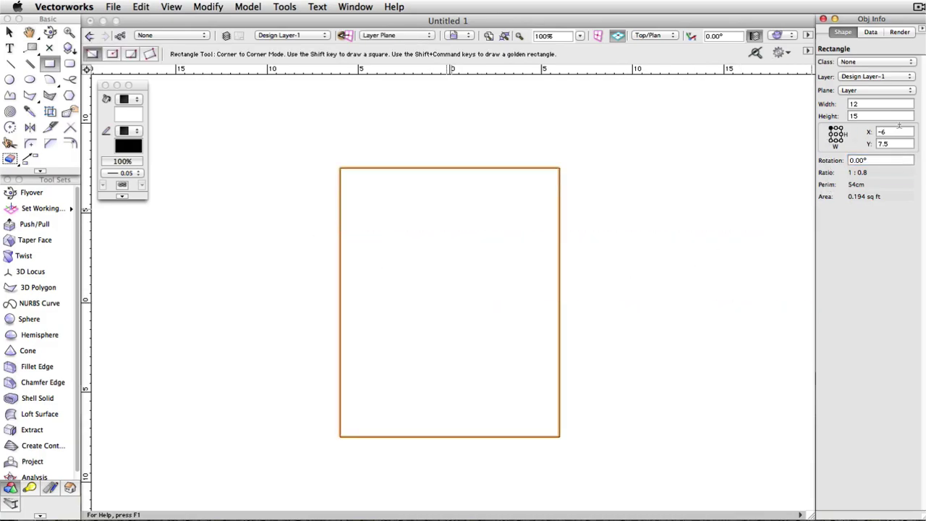
pyautogui.doubleClick(896, 131)
pyautogui.write('0')
pyautogui.press('Tab')
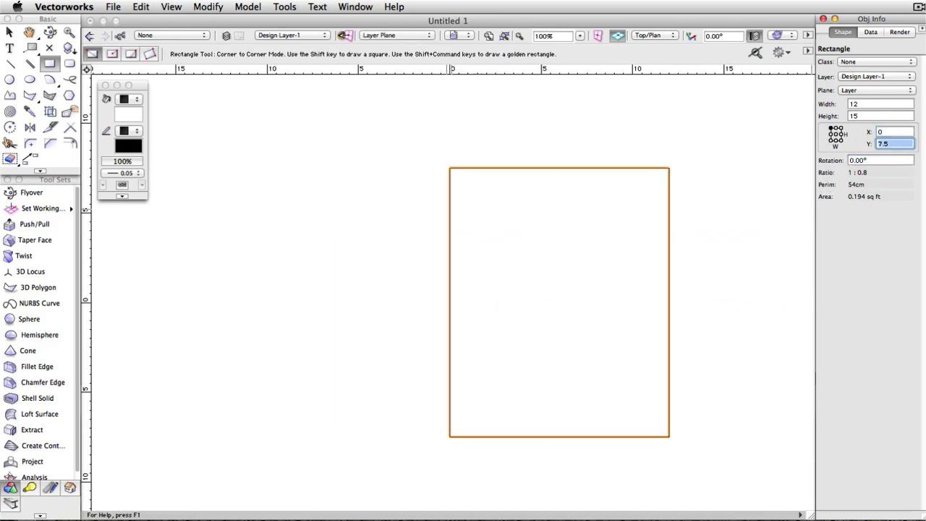
pyautogui.write('0')
pyautogui.press('Tab')
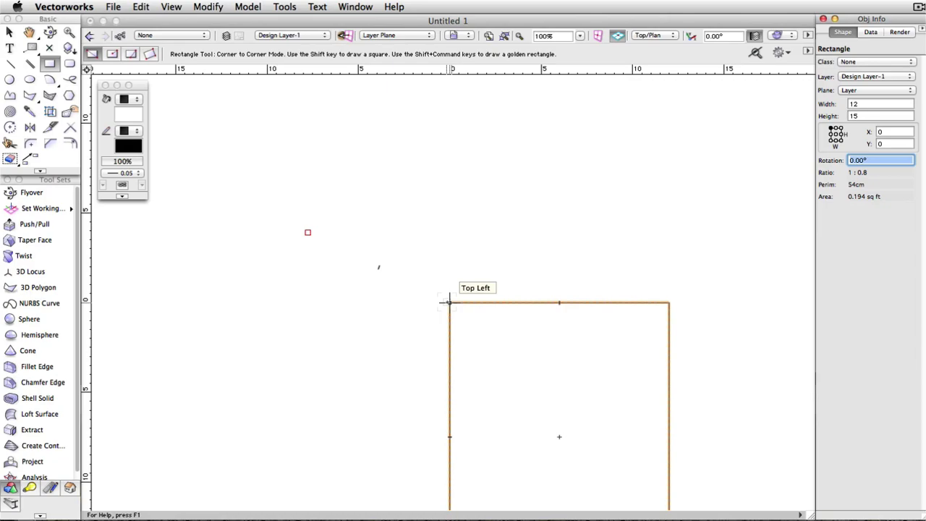
pyautogui.press('h')
pyautogui.moveTo(535, 393); pyautogui.dragTo(473, 248)
# Step: Rotate the rectangle to 30°, then to 90°, in Object Info
pyautogui.press('4')
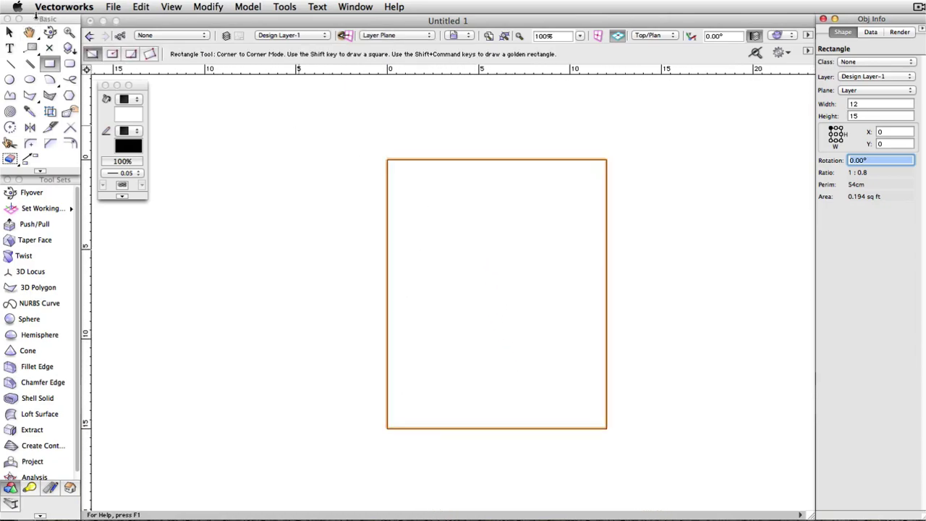
pyautogui.click(9, 32)
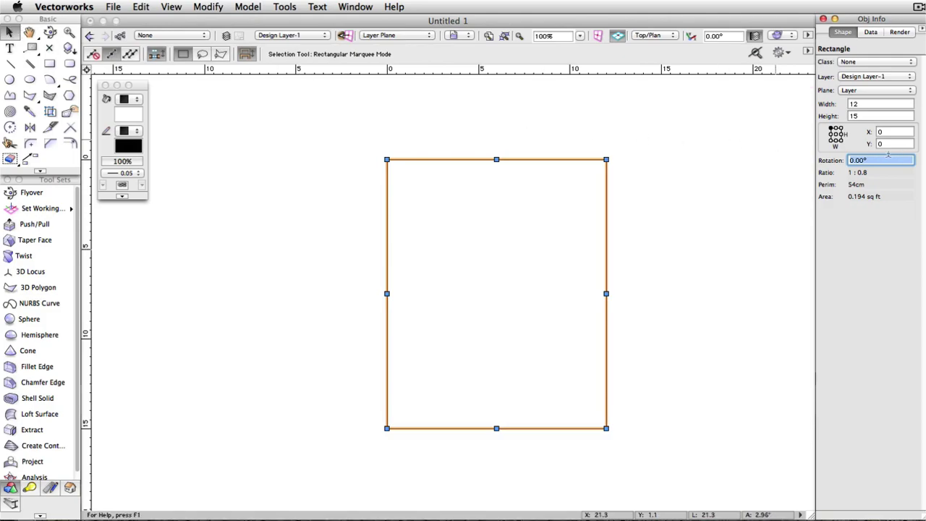
pyautogui.write('30')
pyautogui.press('Return')
pyautogui.click(881, 160)
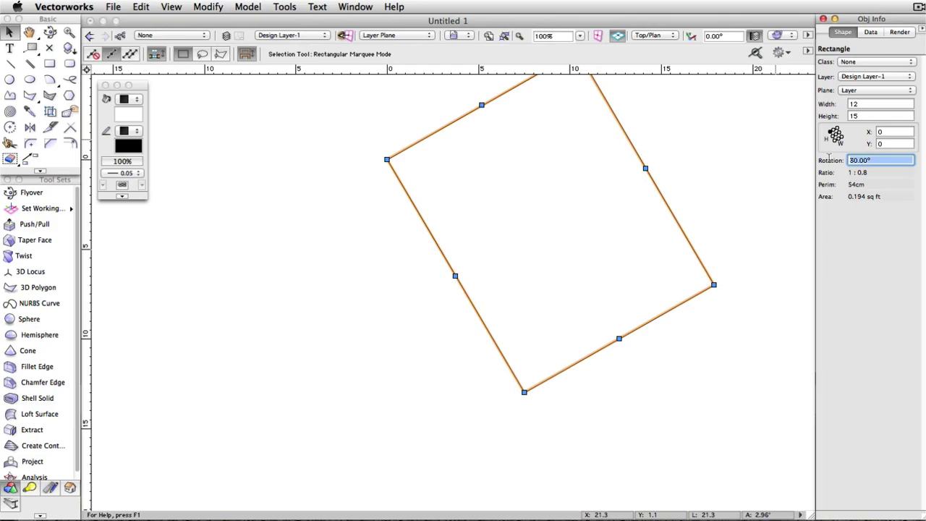
pyautogui.write('90')
pyautogui.press('Return')
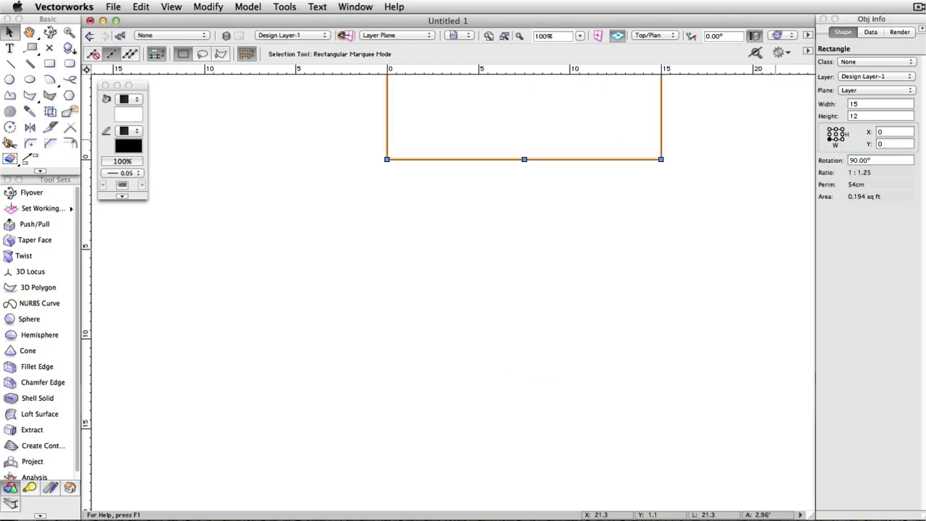
# Step: Delete the 90°-rotated rectangle
pyautogui.click(875, 160)
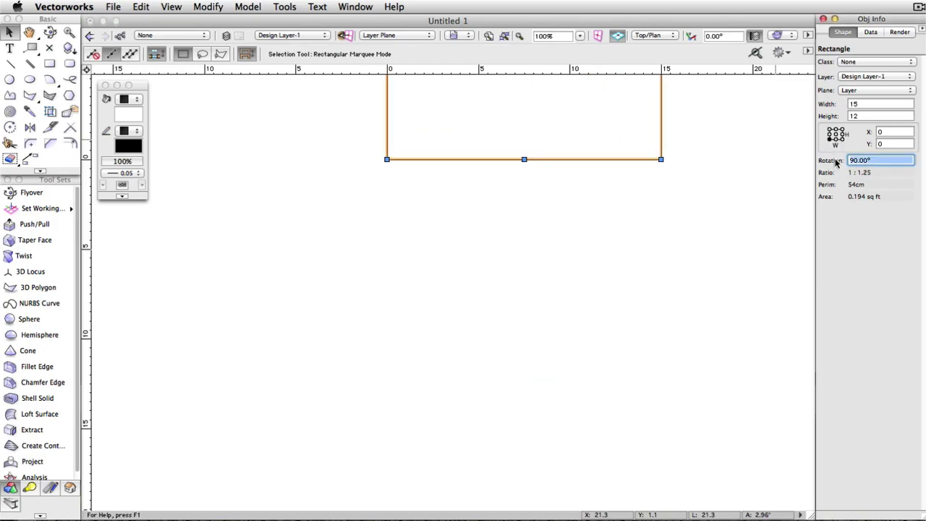
pyautogui.moveTo(721, 177)
pyautogui.mouseDown(button='middle')
pyautogui.moveTo(663, 347)
pyautogui.moveTo(661, 393)
pyautogui.mouseUp(button='middle')
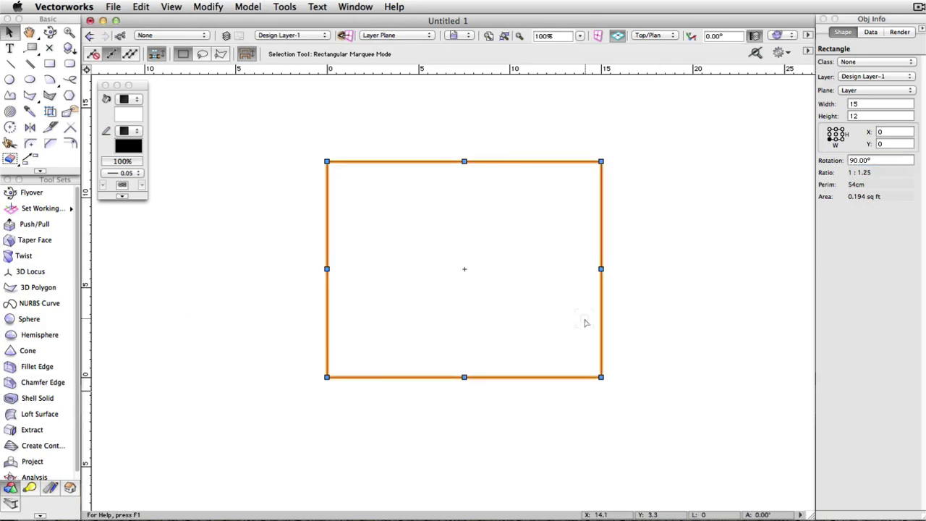
pyautogui.press('Delete')
# Step: Draw a 7.9 × 7.9 square and start a second rectangle to its right
pyautogui.click(50, 63)
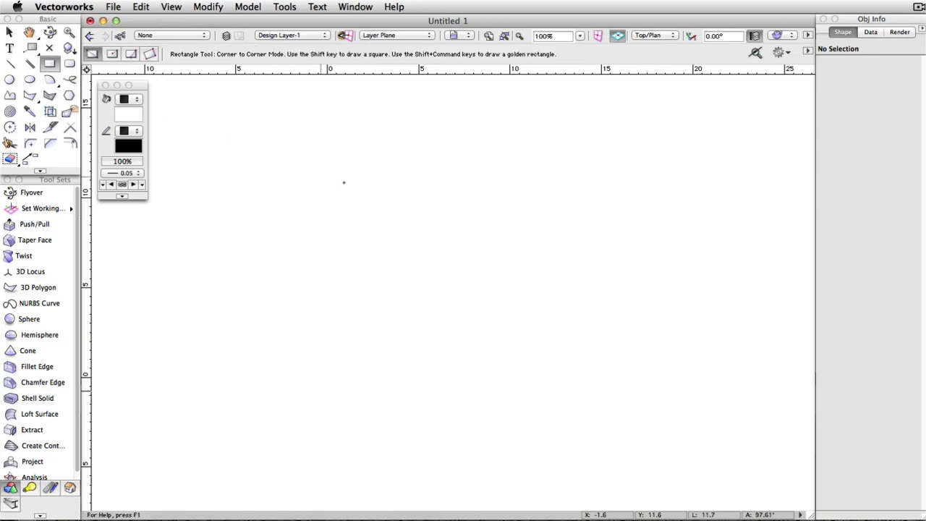
pyautogui.click(339, 172)
pyautogui.click(483, 313)
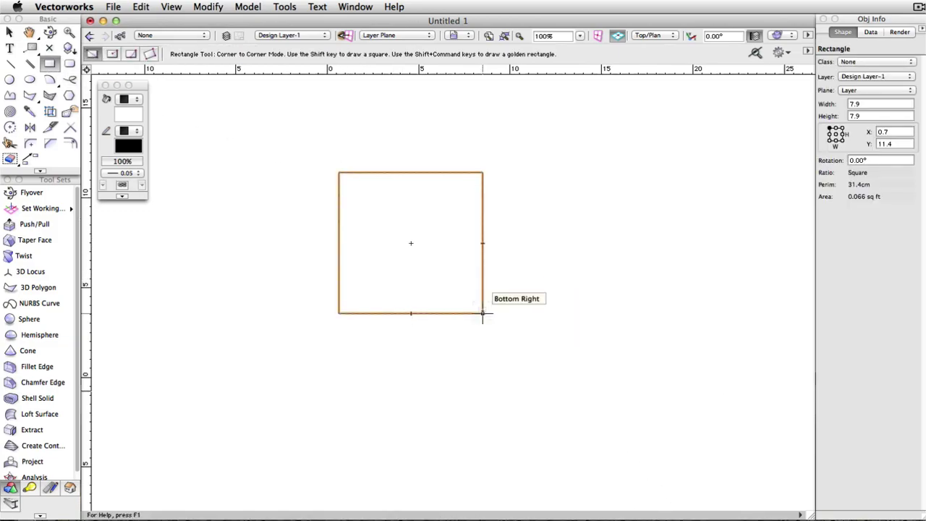
pyautogui.click(536, 207)
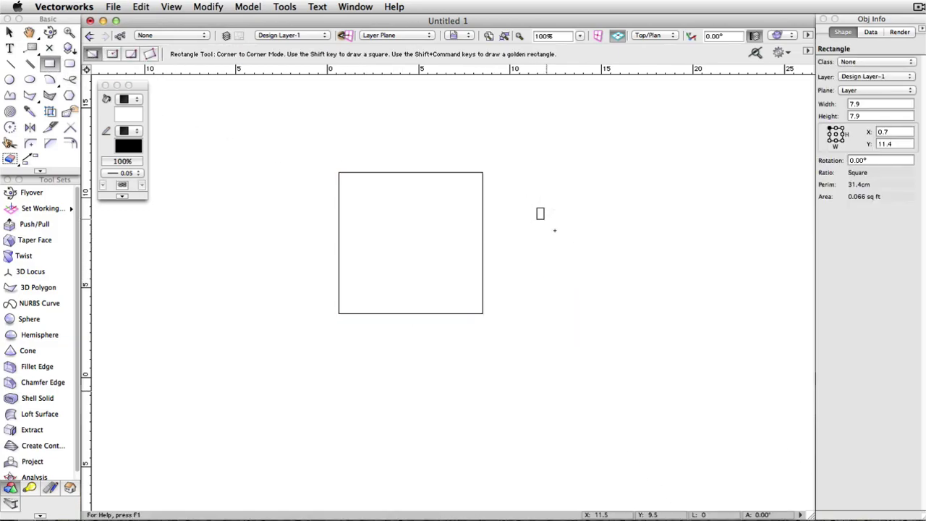
# Step: Finish the 6.4 × 3.9 golden rectangle and tilt the view into 3D with Flyover
pyautogui.click(652, 293)
pyautogui.hotkey('shift', 'c')
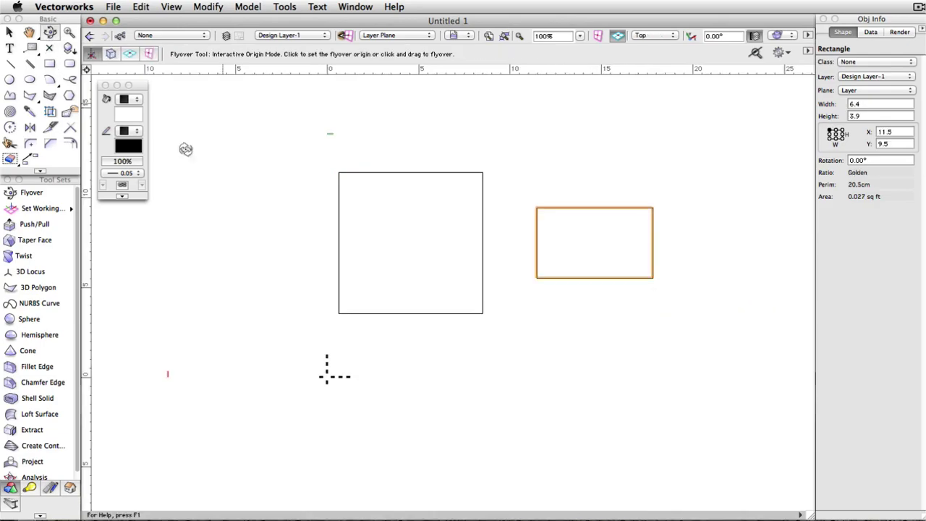
pyautogui.moveTo(325, 368); pyautogui.dragTo(332, 371)
pyautogui.moveTo(332, 289); pyautogui.dragTo(332, 244)
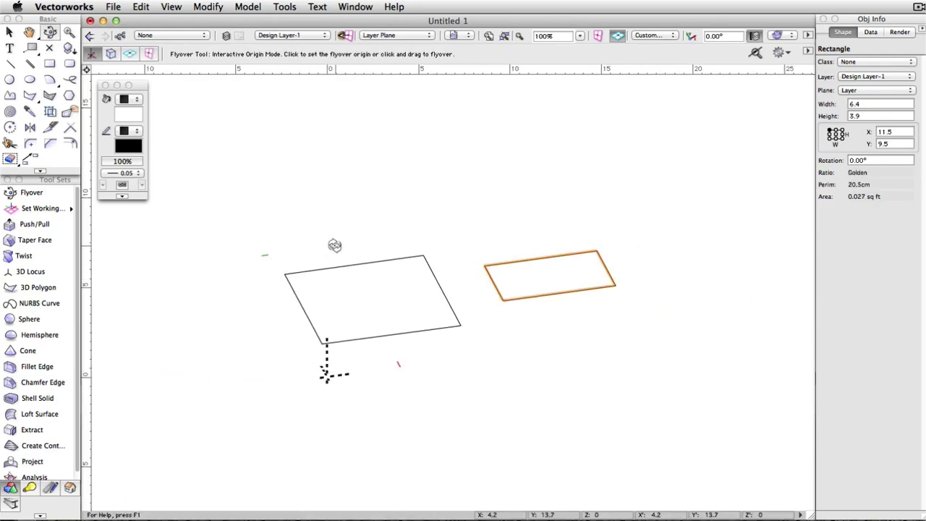
# Step: Draw a 6.6 × 6.6 square in push/pull mode and pull it up into a 5.7-tall box
pyautogui.click(49, 64)
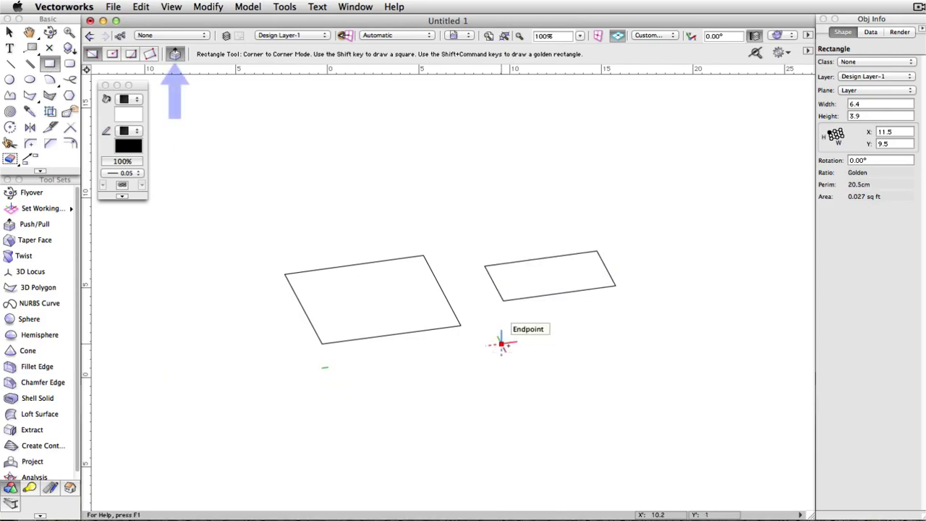
pyautogui.click(502, 343)
pyautogui.click(649, 388)
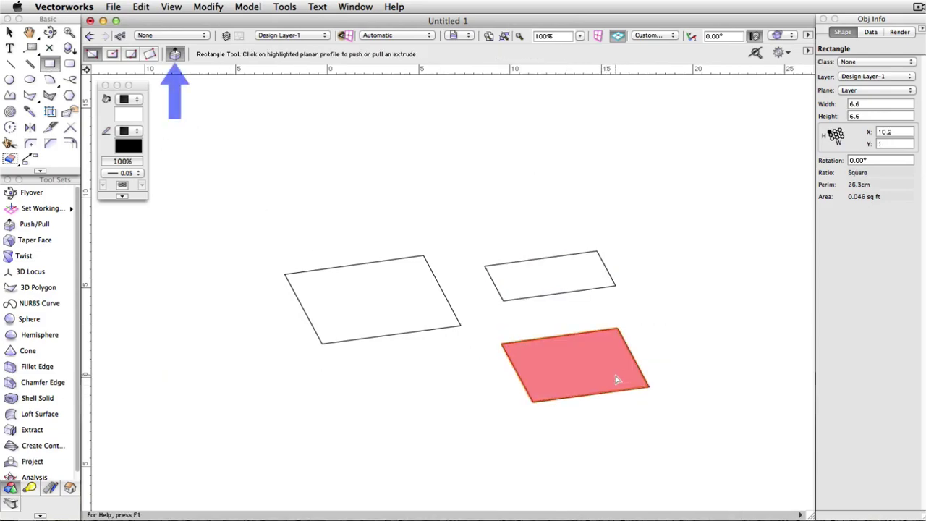
pyautogui.moveTo(615, 375); pyautogui.dragTo(666, 287)
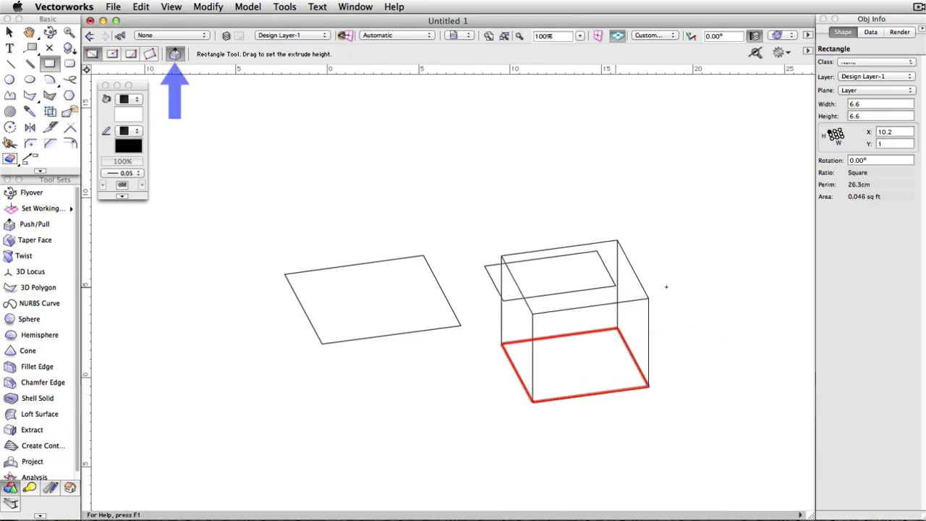